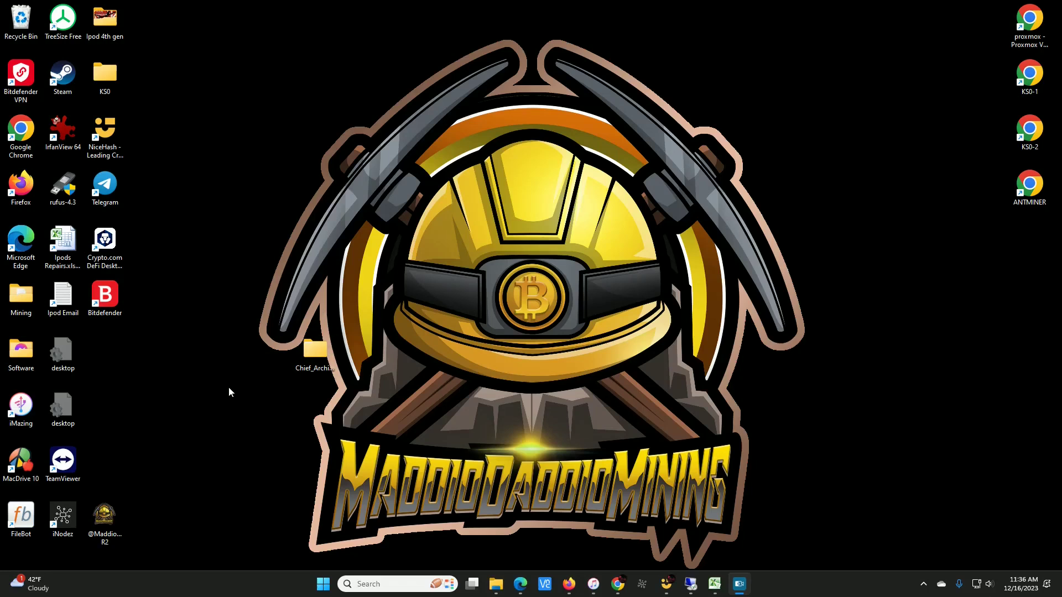
Launch iMazing so the connected iPod appears, and maximize iTunes to view the library
{"action": "double_click", "coordinate": [22, 416]}
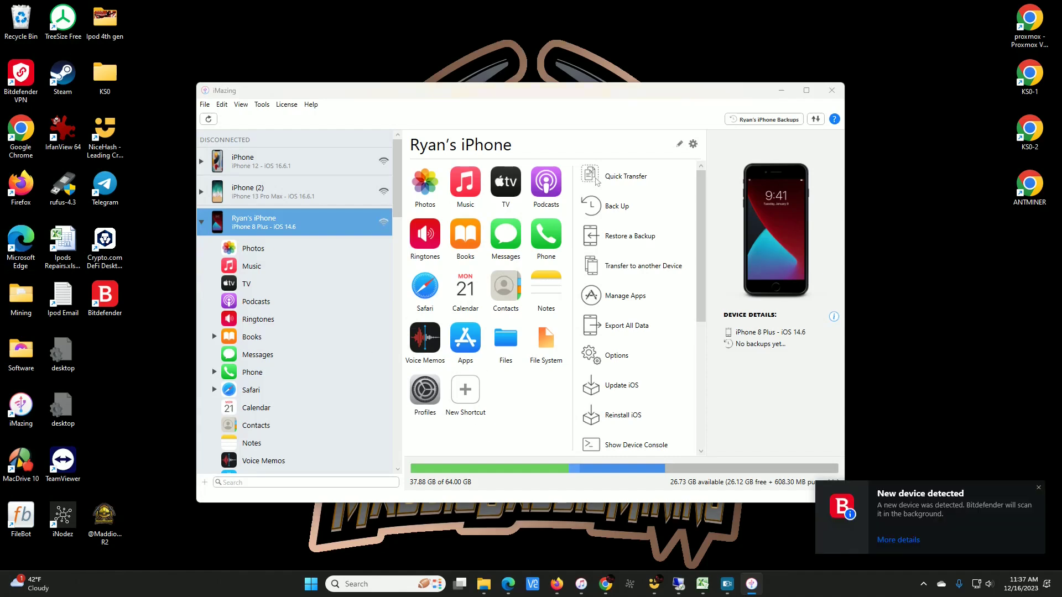
{"action": "left_click", "coordinate": [581, 584]}
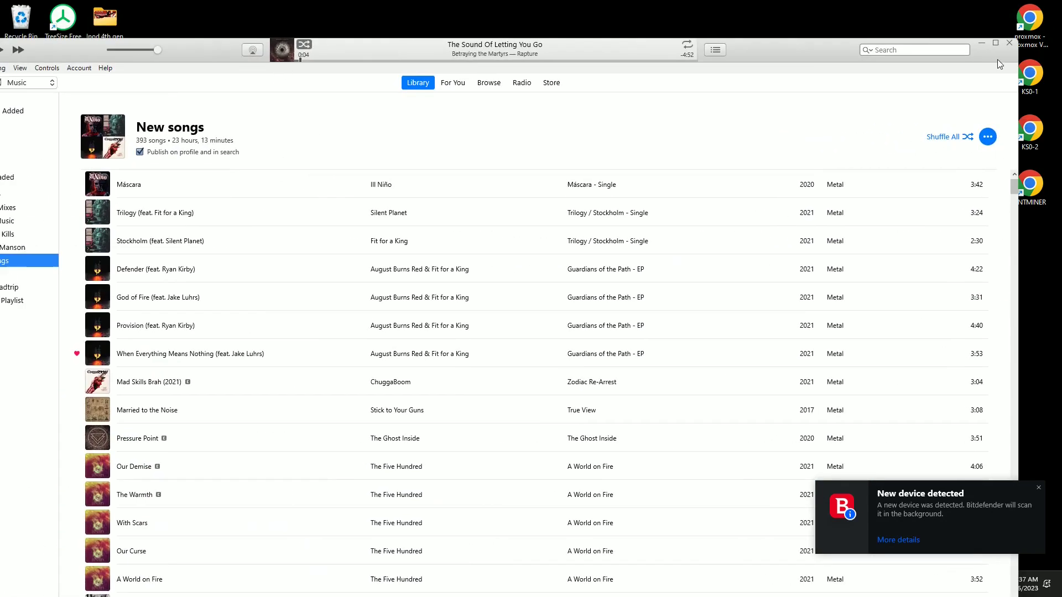
{"action": "left_click", "coordinate": [995, 43]}
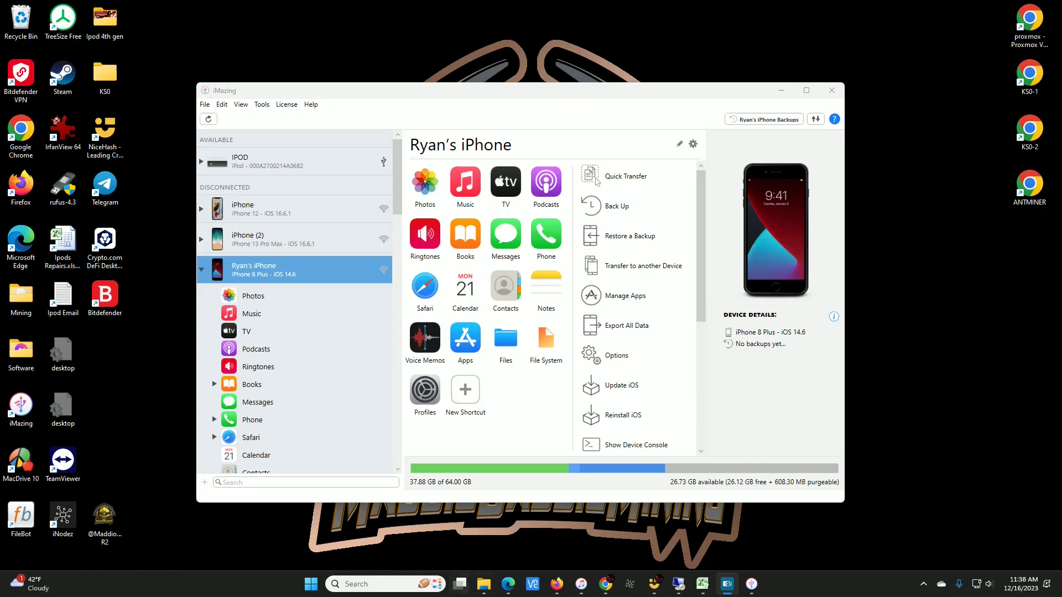
Open a new File Explorer window showing the IPOD (G:) drive
{"action": "right_click", "coordinate": [484, 584]}
{"action": "left_click", "coordinate": [371, 426]}
{"action": "scroll", "coordinate": [393, 347], "scroll_direction": "down", "scroll_amount": 2}
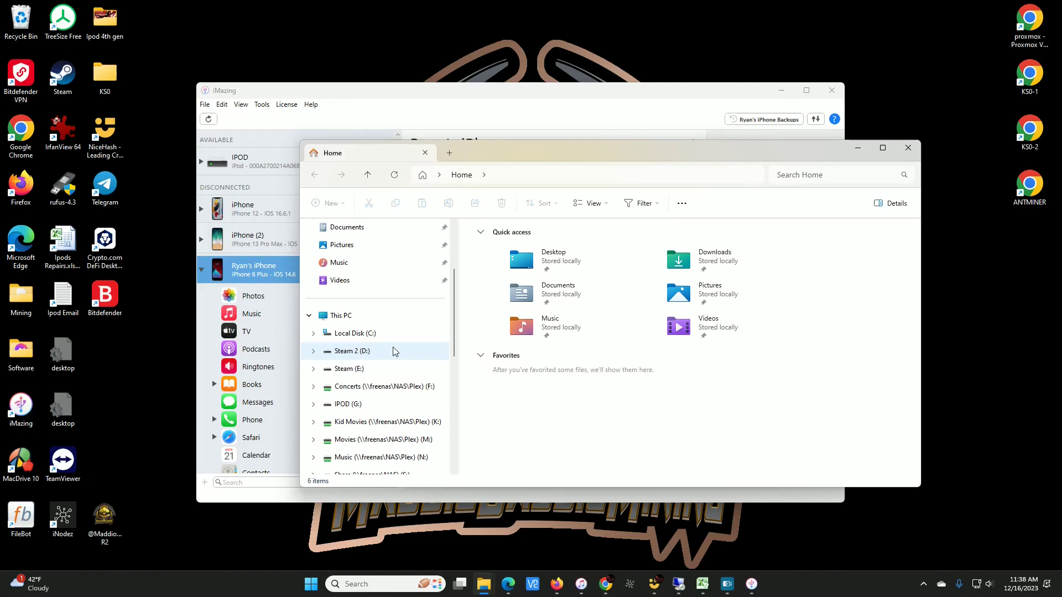
{"action": "left_click", "coordinate": [364, 410]}
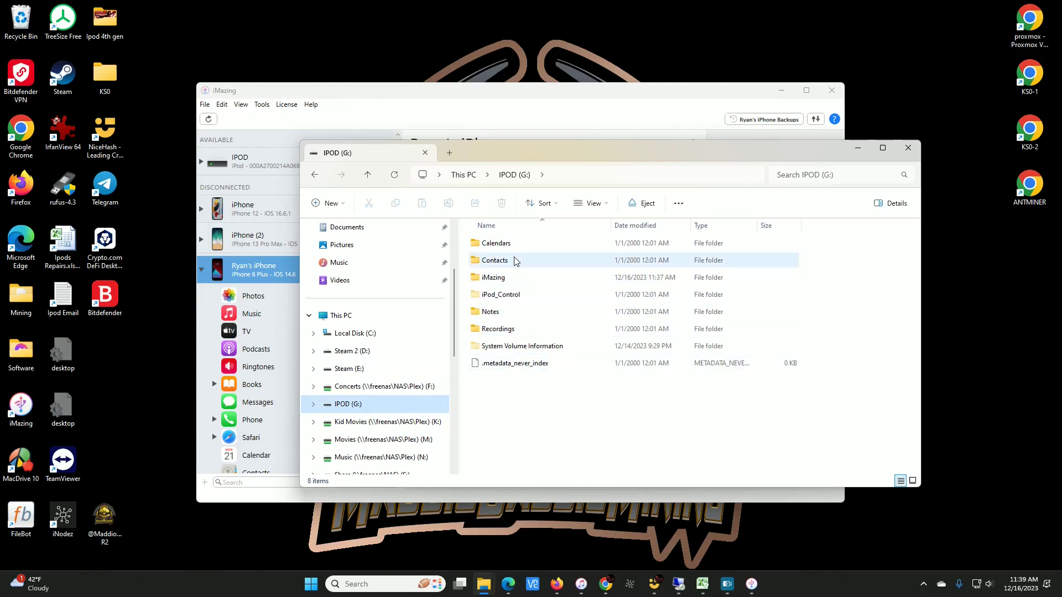
Go into iPod_Control\Music\F00 and select the CYDU audio file
{"action": "double_click", "coordinate": [526, 296]}
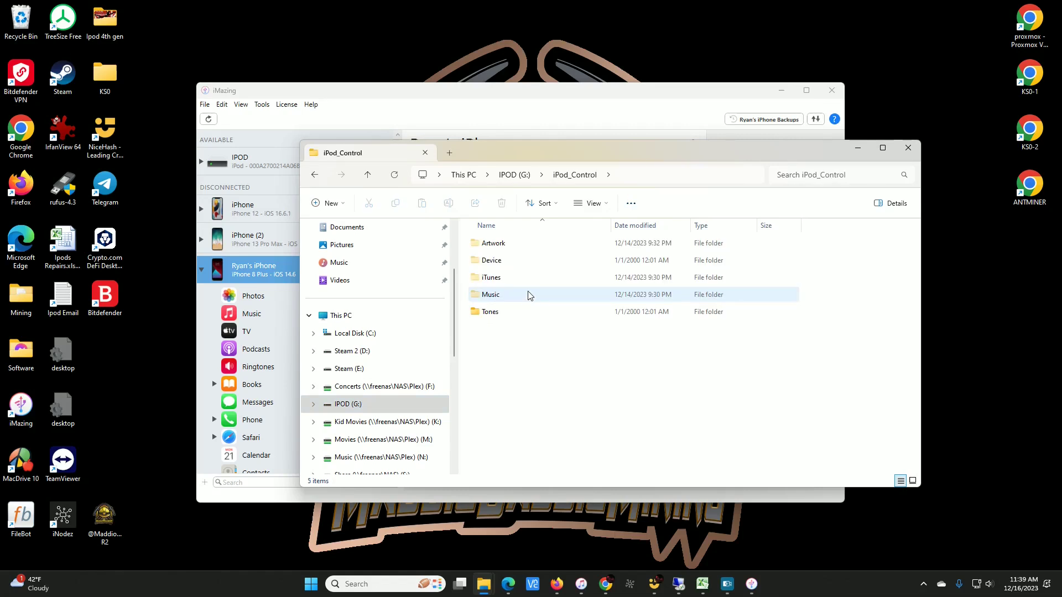
{"action": "double_click", "coordinate": [508, 297]}
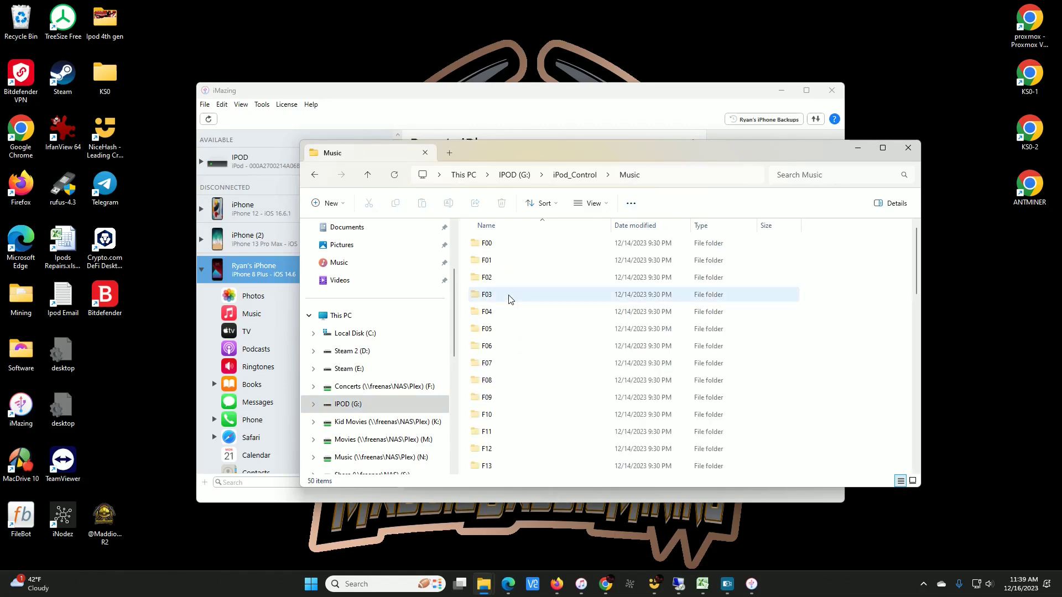
{"action": "double_click", "coordinate": [520, 243]}
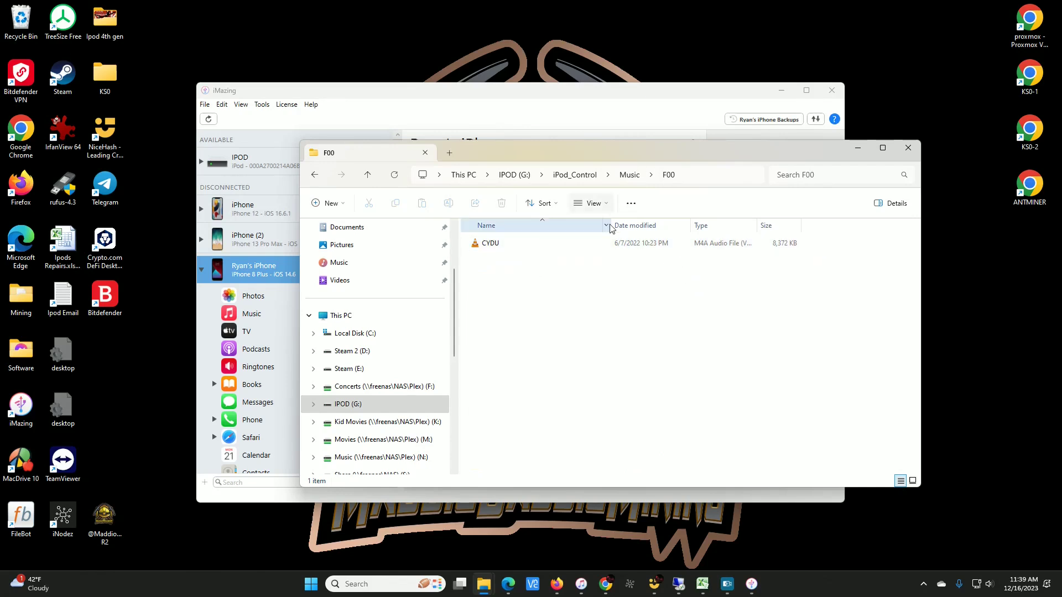
{"action": "left_click", "coordinate": [517, 247]}
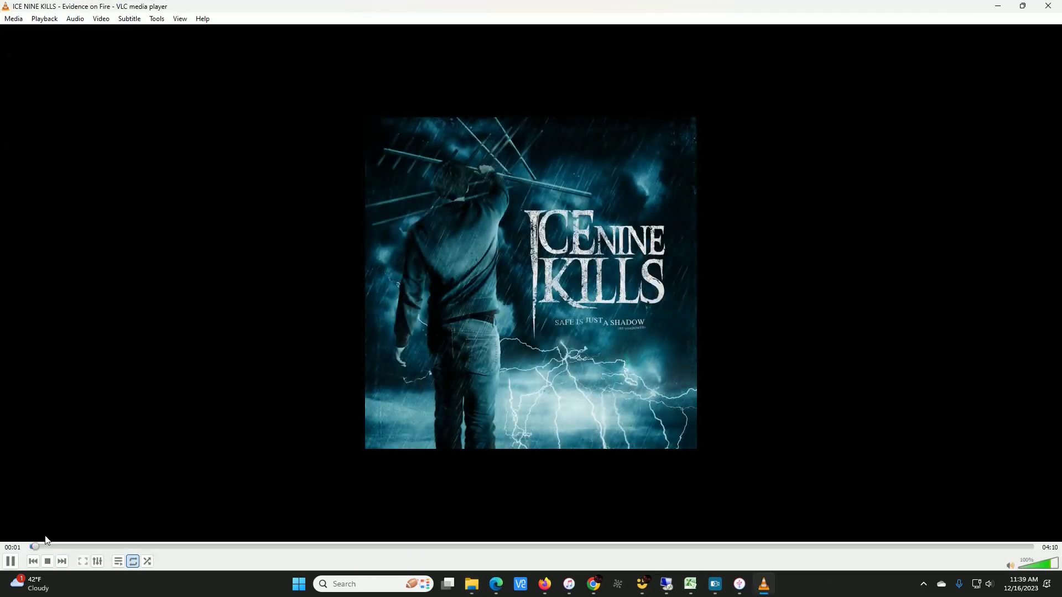
{"action": "left_click", "coordinate": [10, 562]}
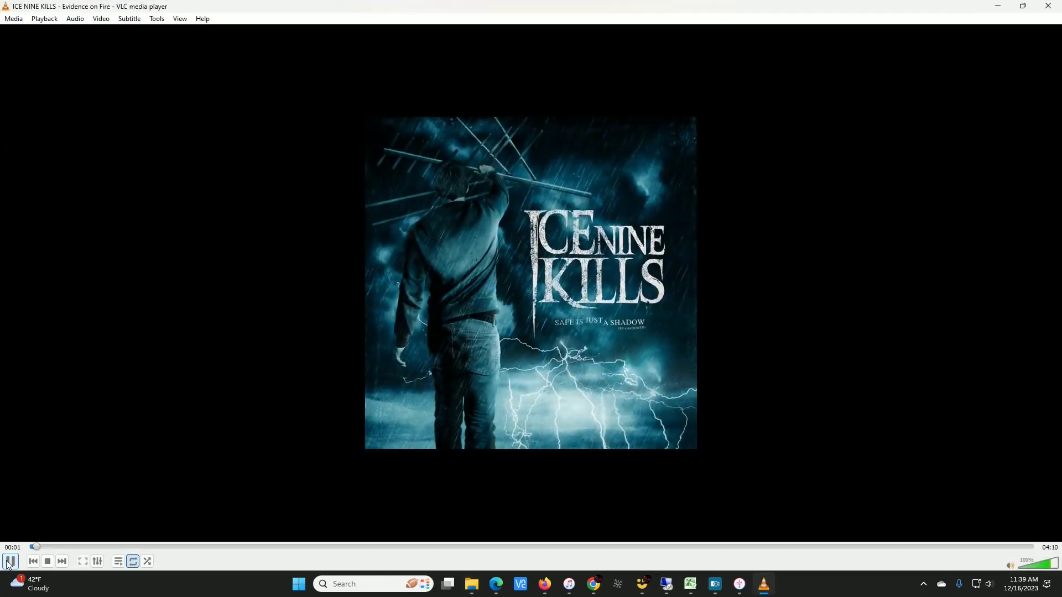
{"action": "left_click", "coordinate": [1054, 8]}
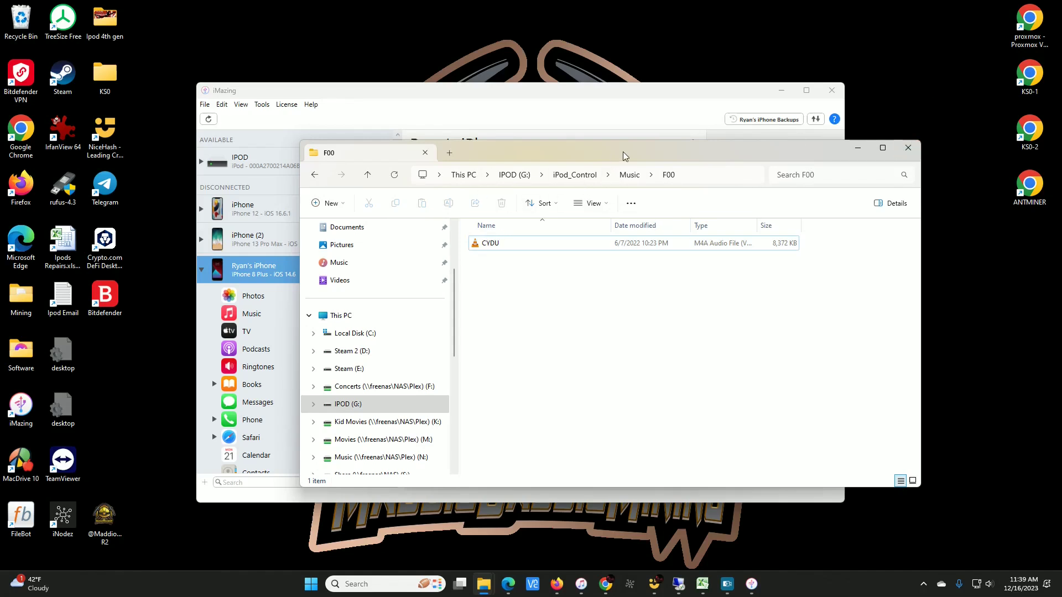
{"action": "left_click", "coordinate": [547, 250]}
Minimize the F00 folder window and open the IPOD device overview in iMazing
{"action": "left_click", "coordinate": [856, 150]}
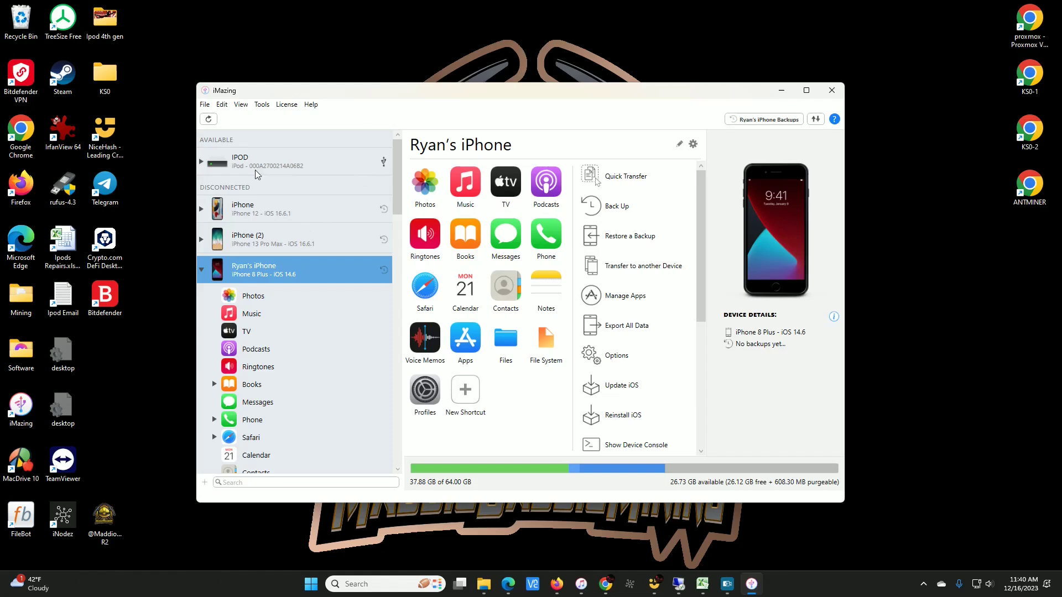
{"action": "left_click", "coordinate": [200, 162]}
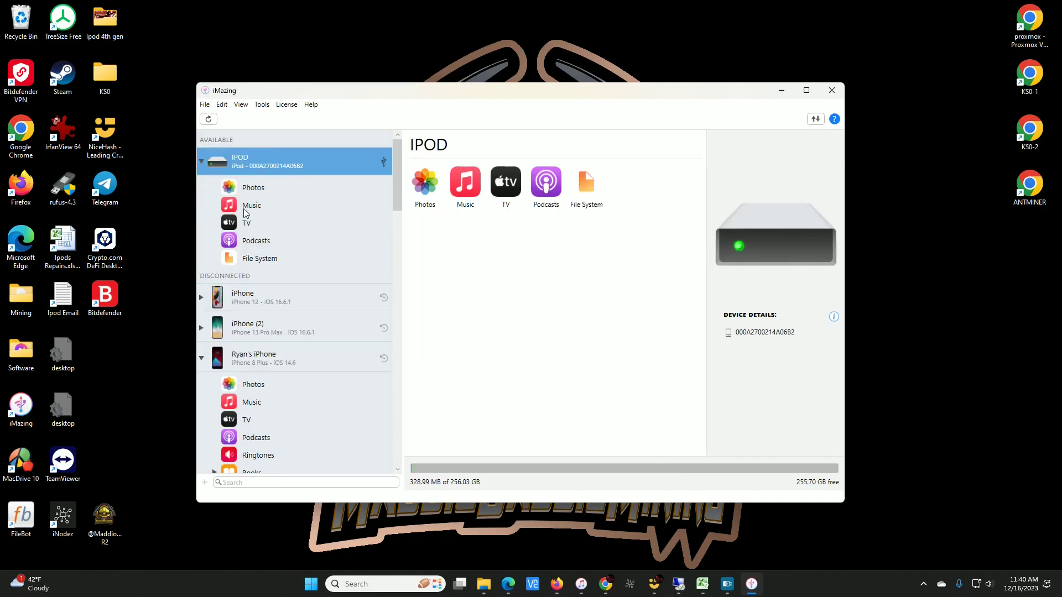
Open the IPOD's Music list and start Export to Folder for the 10 Ice Nine Kills tracks
{"action": "left_click", "coordinate": [261, 209]}
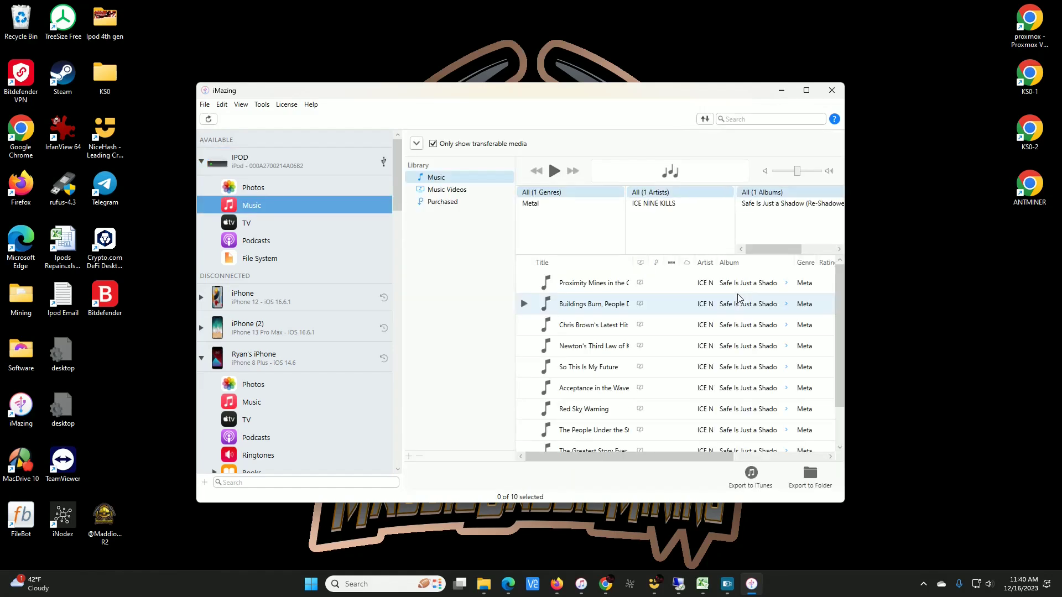
{"action": "left_click_drag", "start_coordinate": [692, 460], "coordinate": [728, 457]}
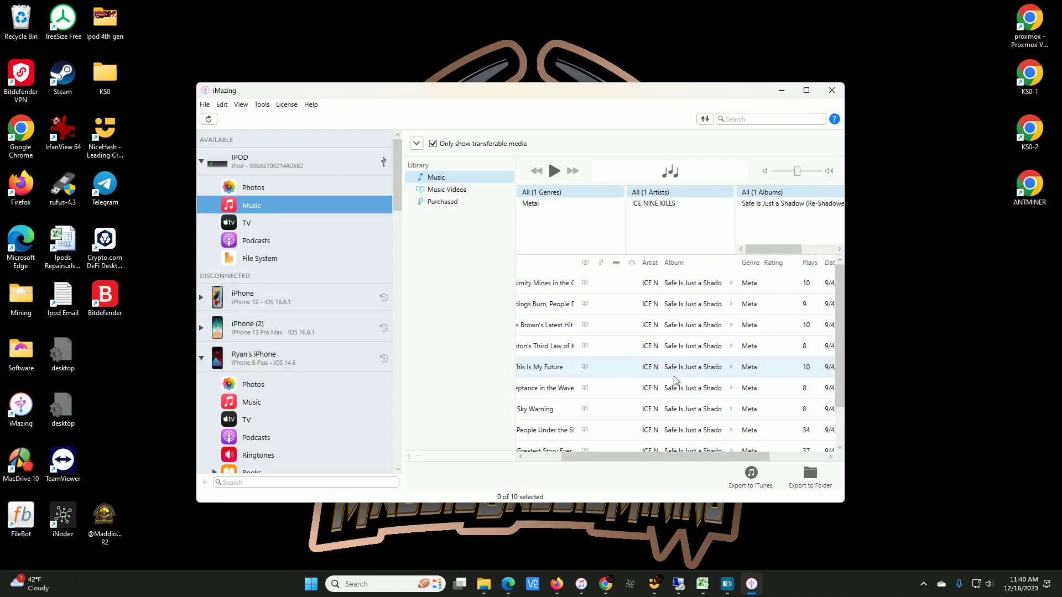
{"action": "left_click_drag", "start_coordinate": [682, 456], "coordinate": [632, 459]}
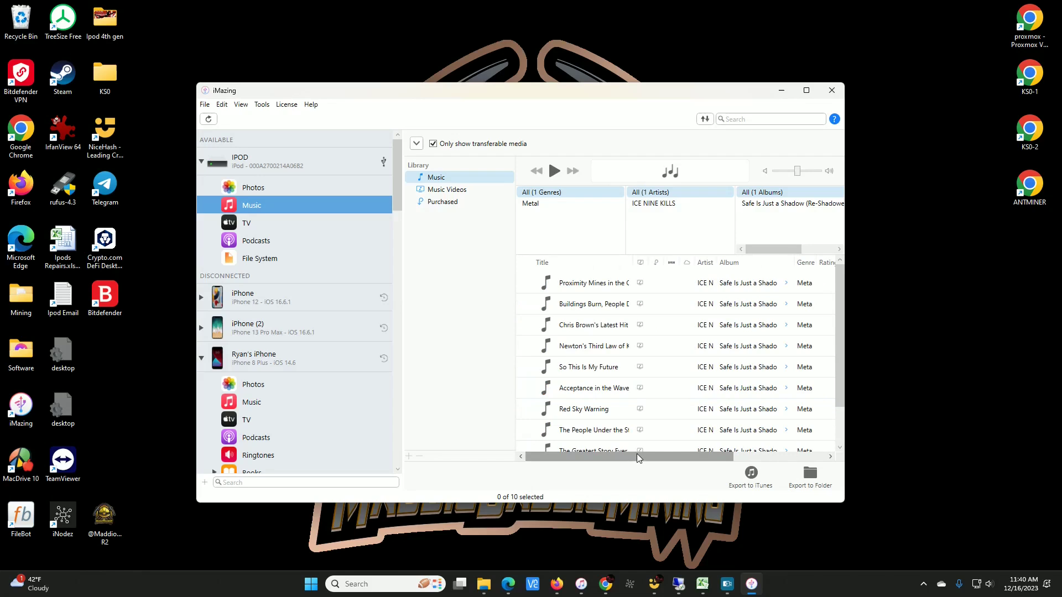
{"action": "left_click_drag", "start_coordinate": [637, 455], "coordinate": [672, 457]}
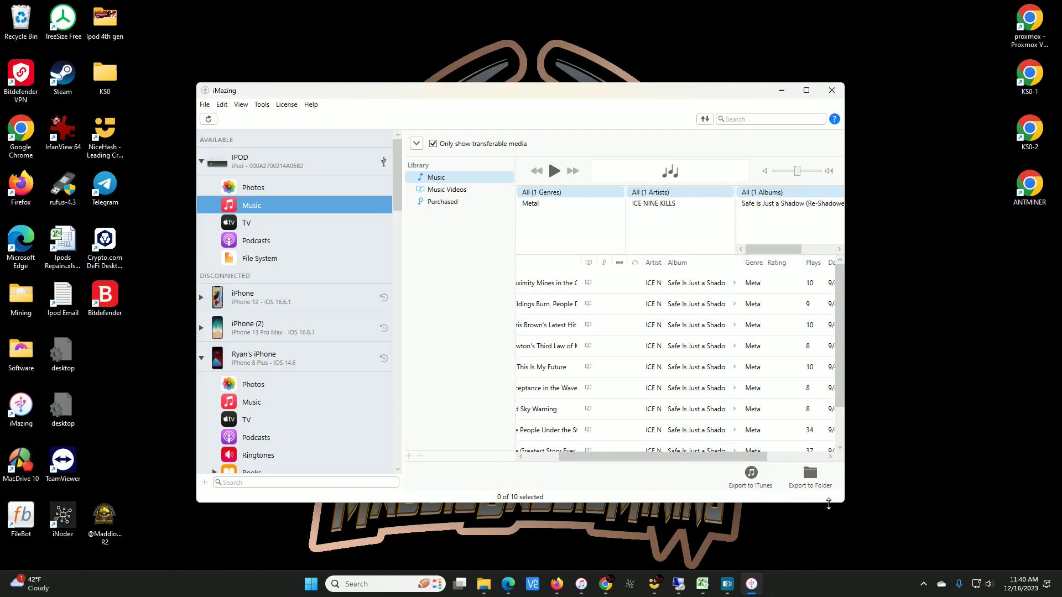
{"action": "left_click", "coordinate": [810, 475]}
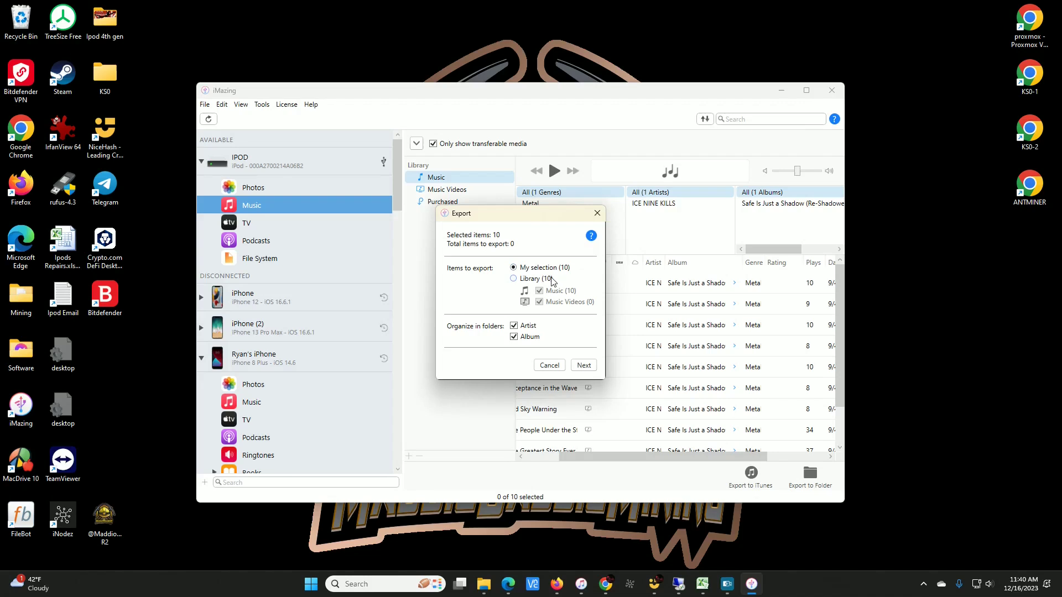
{"action": "left_click", "coordinate": [595, 366]}
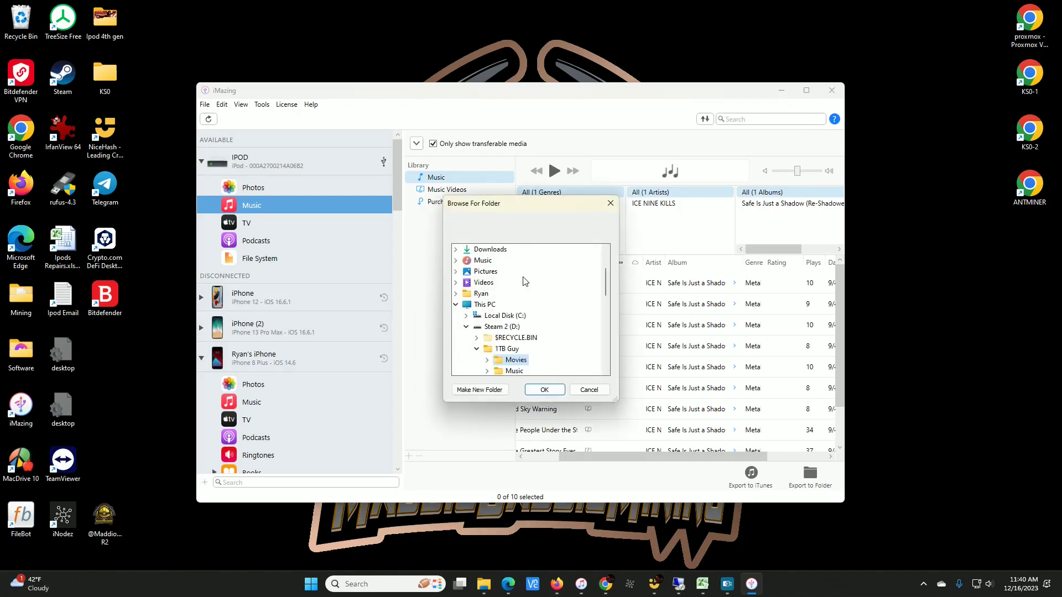
Create a 'test music' folder on Local Disk (C:) and export the tracks into it
{"action": "scroll", "coordinate": [579, 316], "scroll_direction": "down", "scroll_amount": 2}
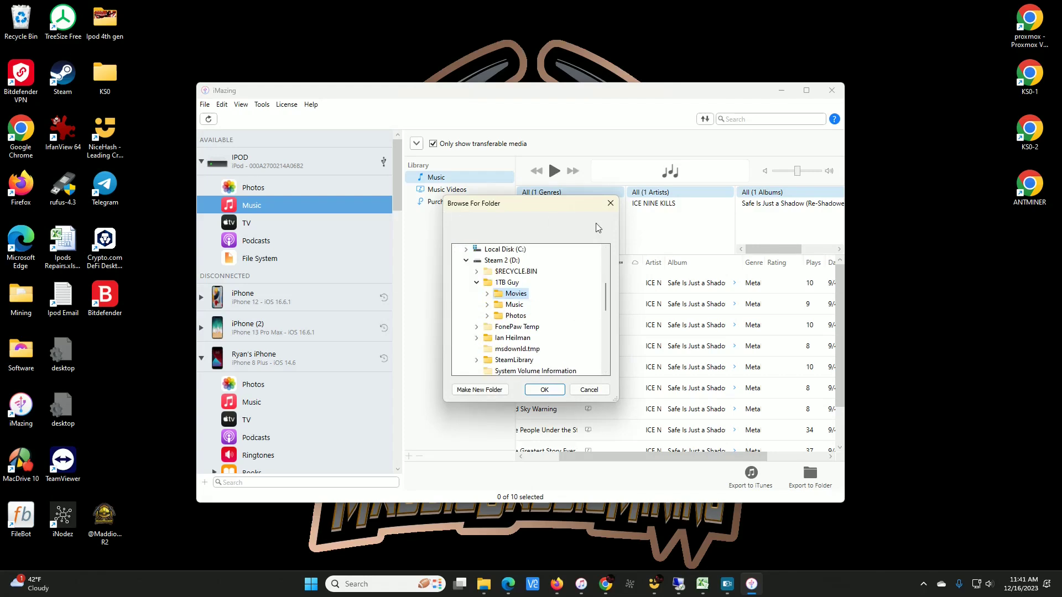
{"action": "scroll", "coordinate": [543, 322], "scroll_direction": "up", "scroll_amount": 2}
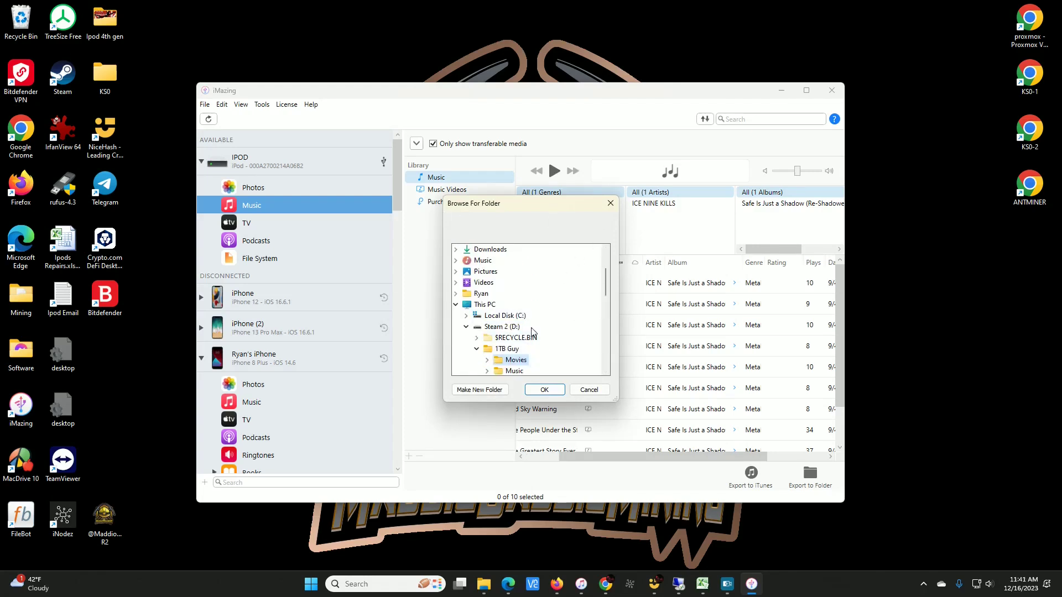
{"action": "double_click", "coordinate": [504, 316]}
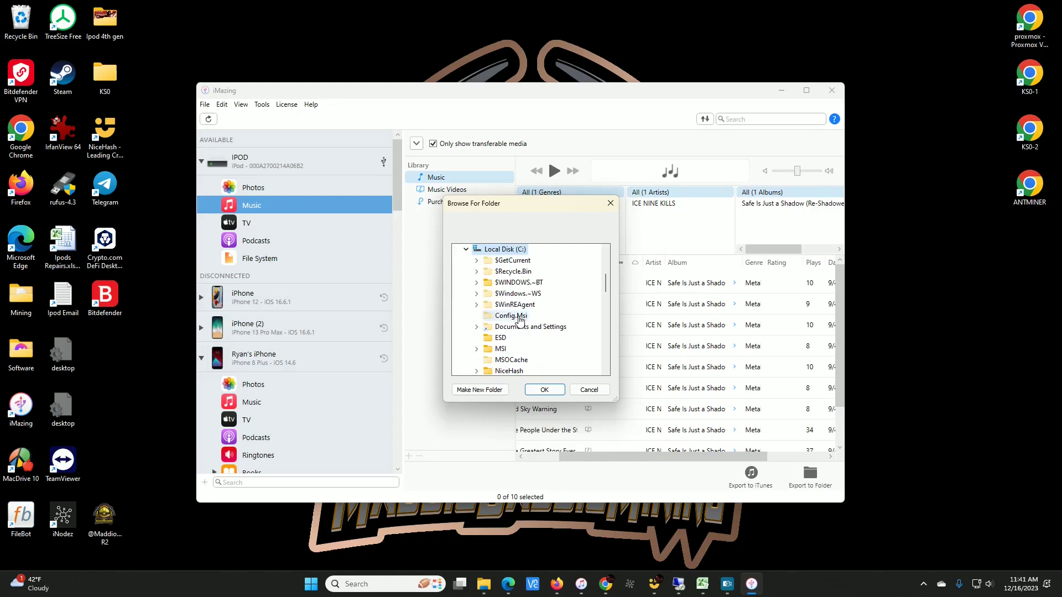
{"action": "left_click", "coordinate": [489, 389]}
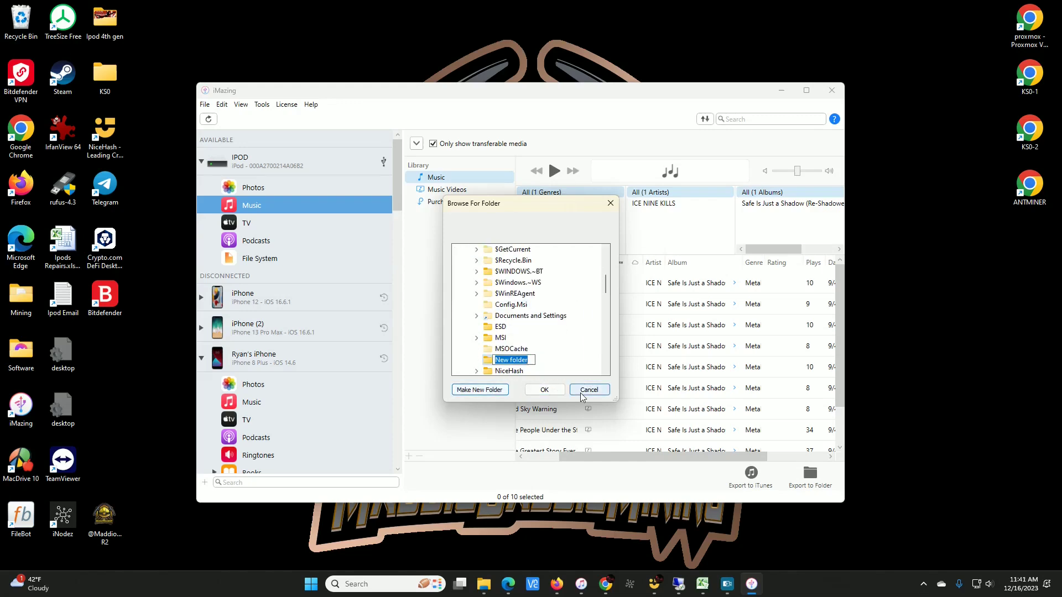
{"action": "type", "text": "test music"}
{"action": "key", "text": "Return"}
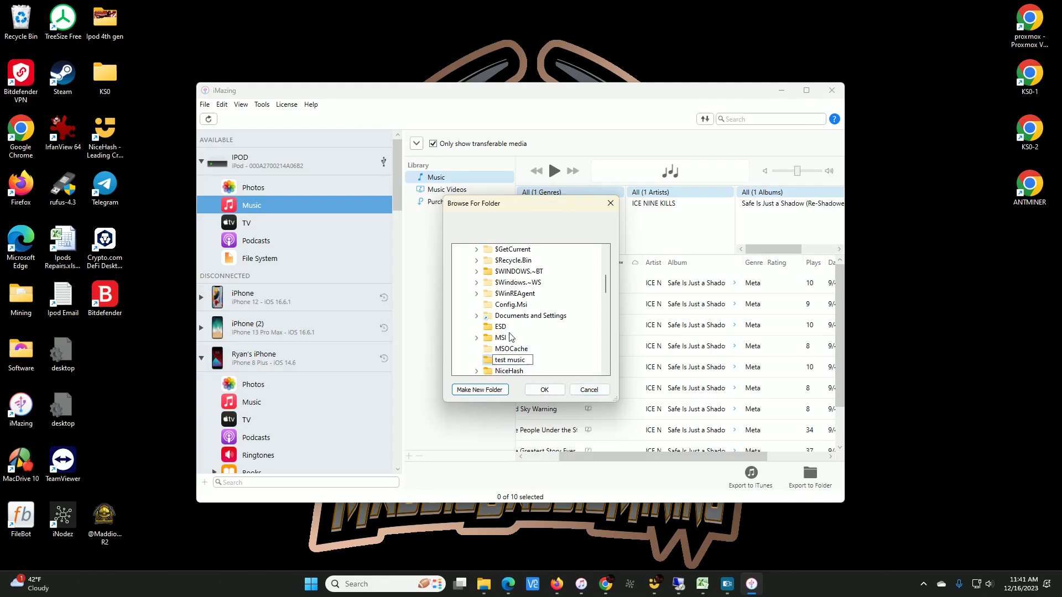
{"action": "left_click", "coordinate": [544, 390]}
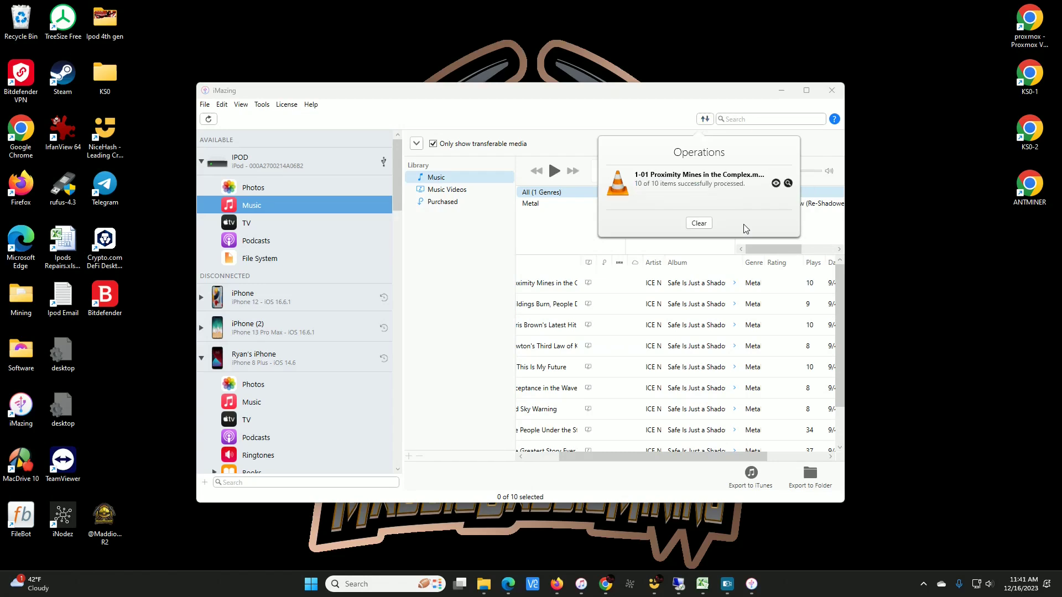
{"action": "right_click", "coordinate": [484, 584]}
Browse to C:\test music\ICE NINE KILLS\Safe Is Just a Shadow to view the ten exported tracks
{"action": "left_click", "coordinate": [494, 513]}
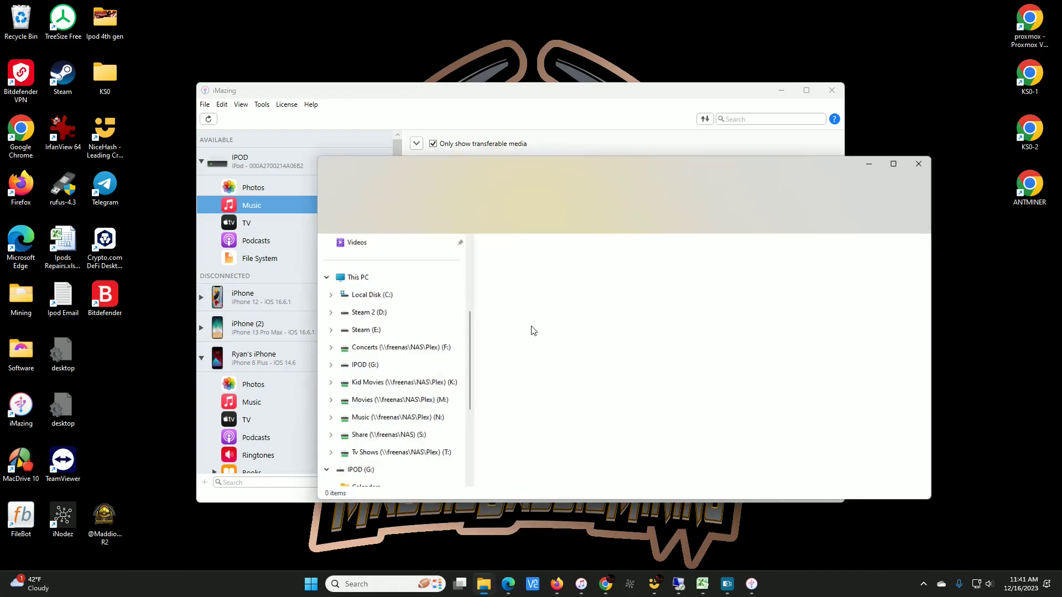
{"action": "left_click", "coordinate": [360, 442]}
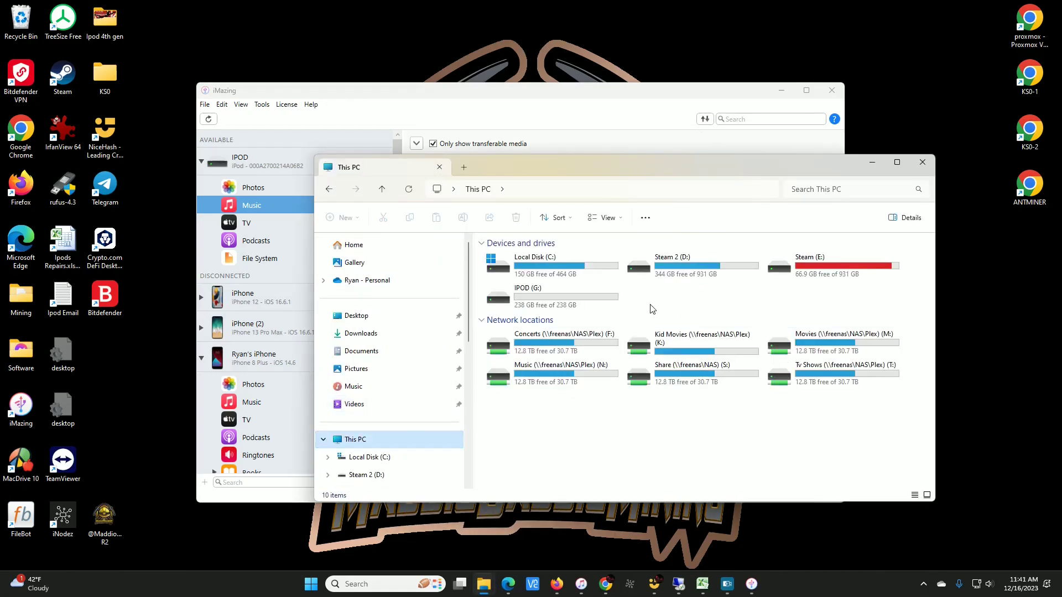
{"action": "double_click", "coordinate": [599, 277]}
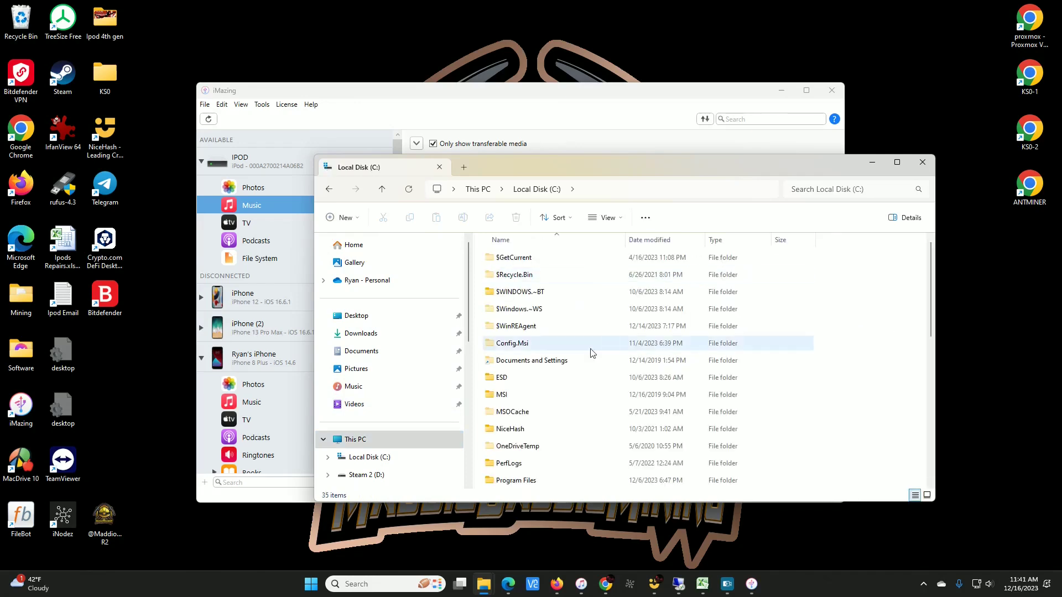
{"action": "scroll", "coordinate": [589, 427], "scroll_direction": "down", "scroll_amount": 1}
{"action": "scroll", "coordinate": [587, 423], "scroll_direction": "down", "scroll_amount": 1}
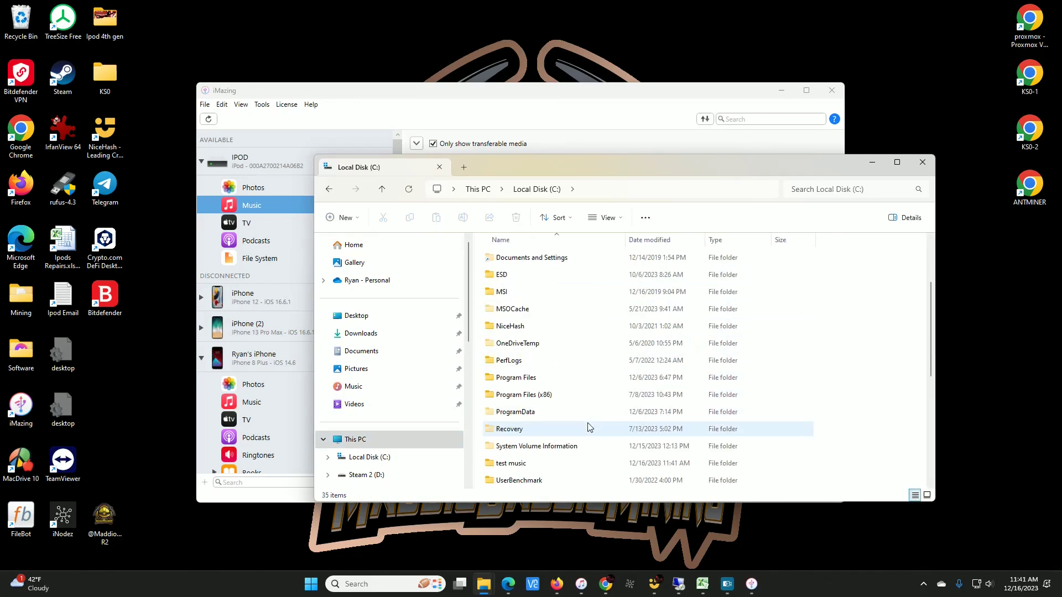
{"action": "scroll", "coordinate": [587, 423], "scroll_direction": "down", "scroll_amount": 2}
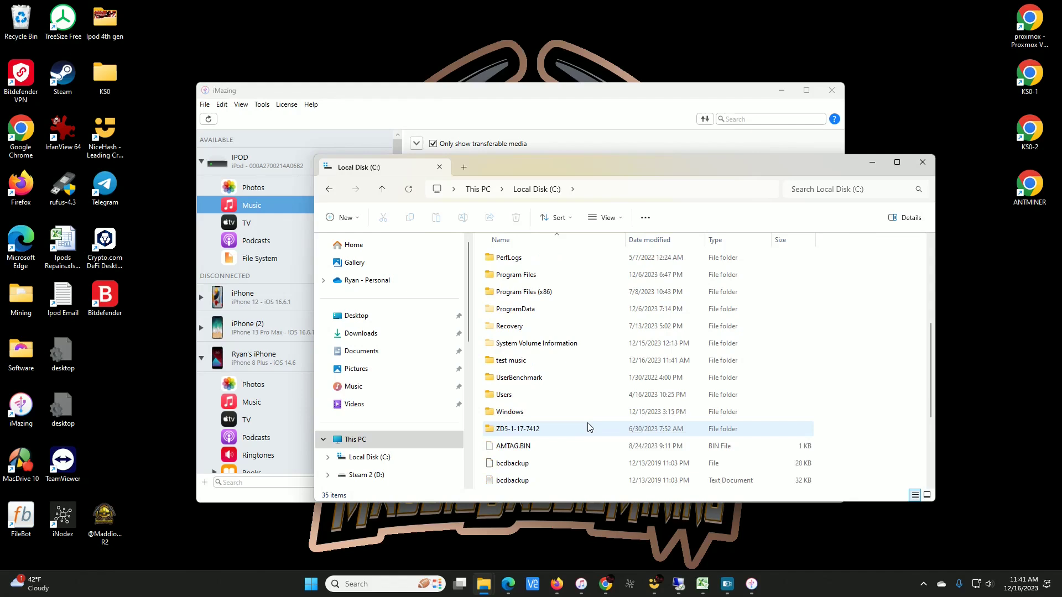
{"action": "double_click", "coordinate": [541, 362]}
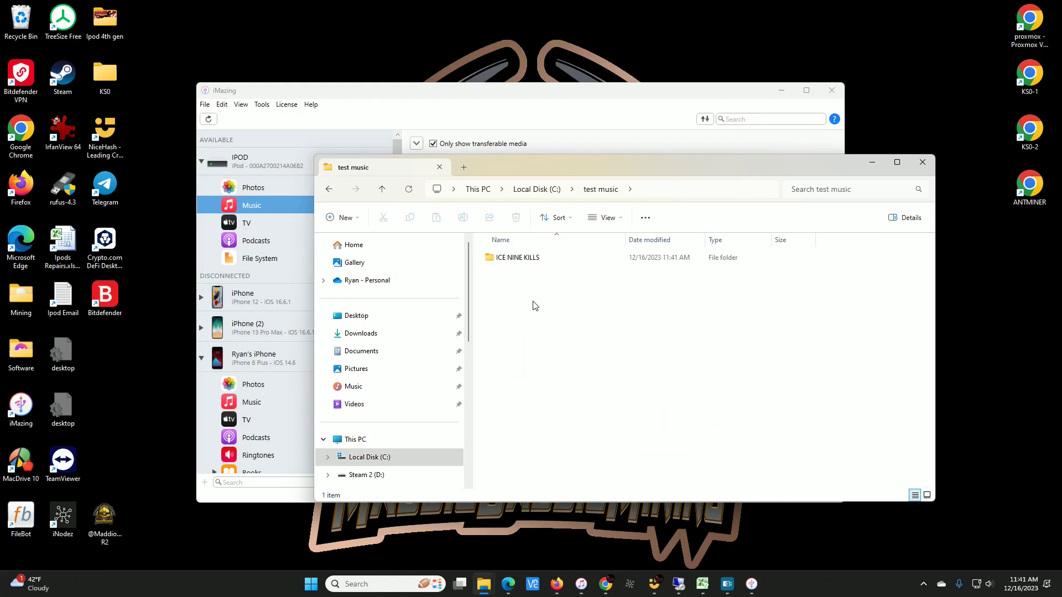
{"action": "double_click", "coordinate": [540, 259]}
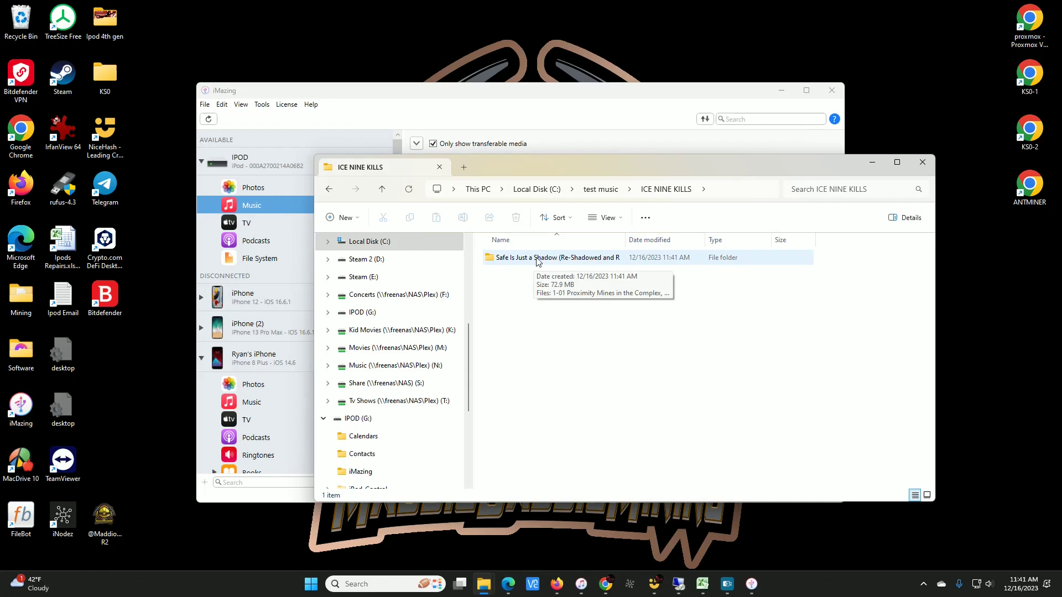
{"action": "double_click", "coordinate": [556, 259]}
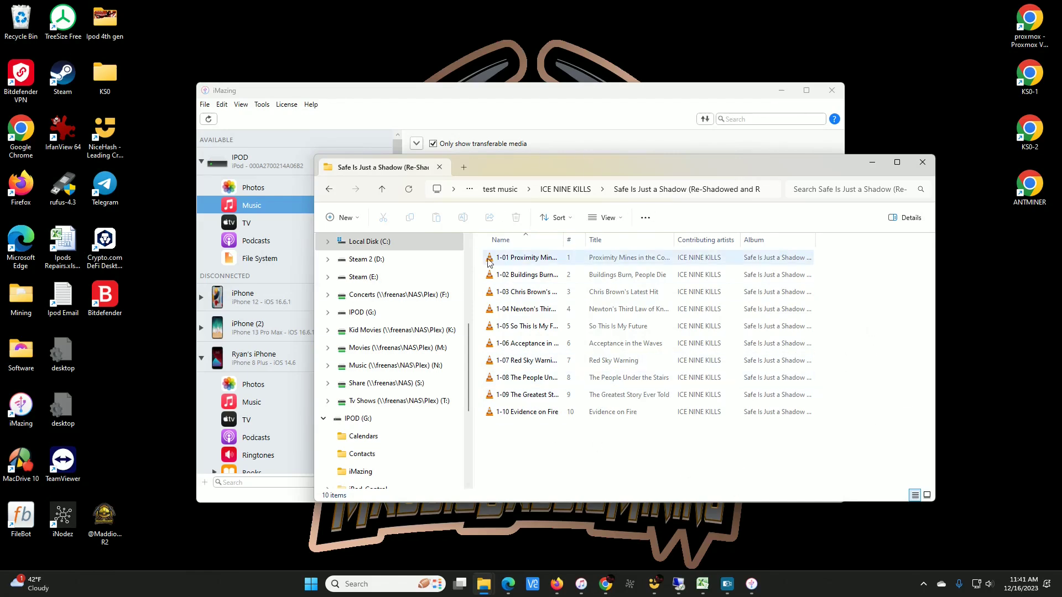
{"action": "right_click", "coordinate": [487, 587]}
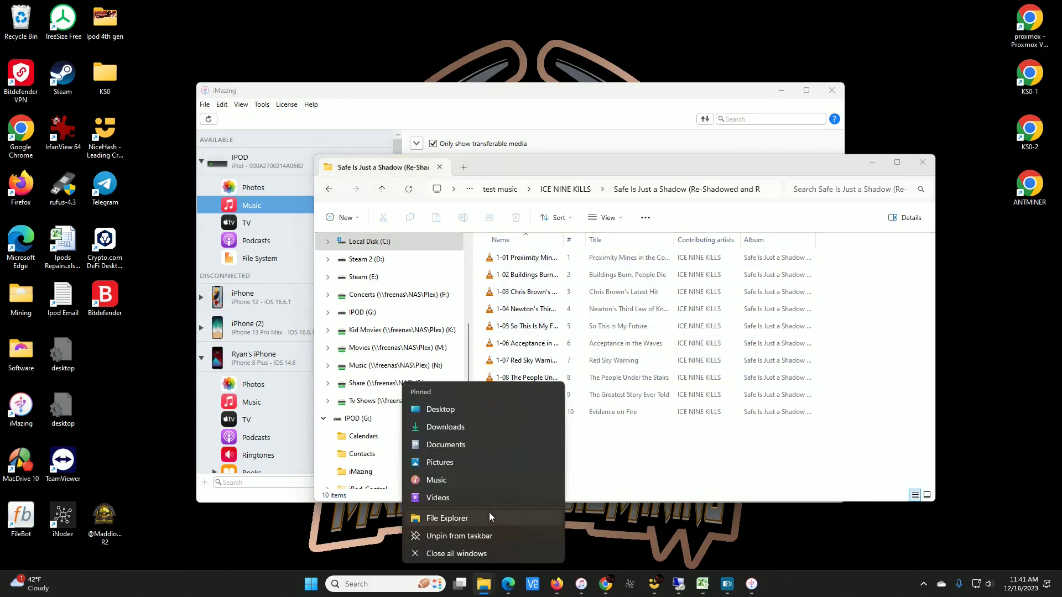
{"action": "left_click", "coordinate": [489, 512]}
{"action": "scroll", "coordinate": [393, 403], "scroll_direction": "down", "scroll_amount": 2}
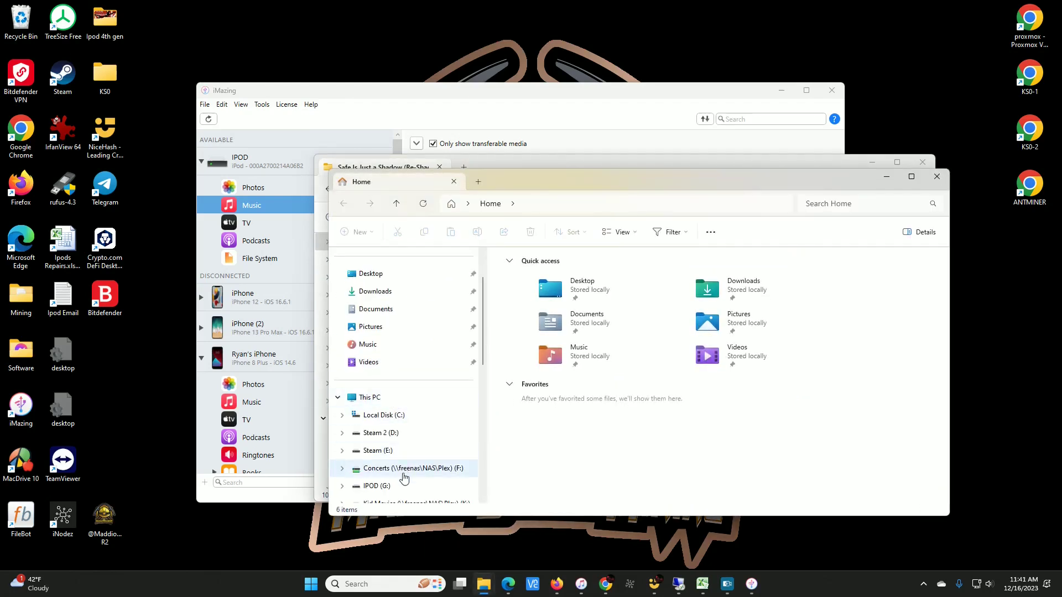
{"action": "scroll", "coordinate": [404, 470], "scroll_direction": "down", "scroll_amount": 1}
{"action": "left_click", "coordinate": [382, 451]}
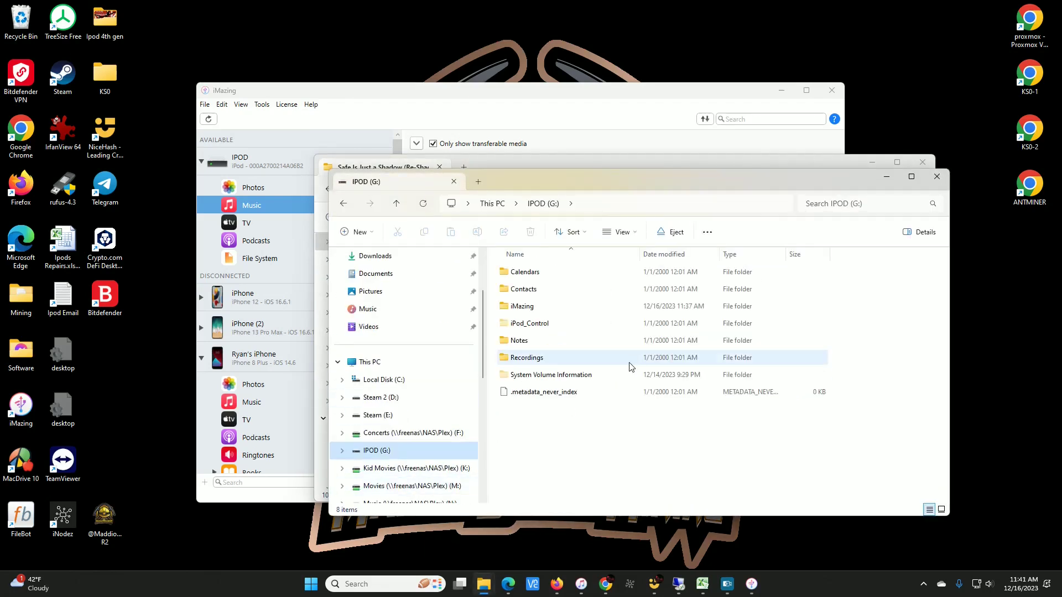
{"action": "double_click", "coordinate": [561, 323]}
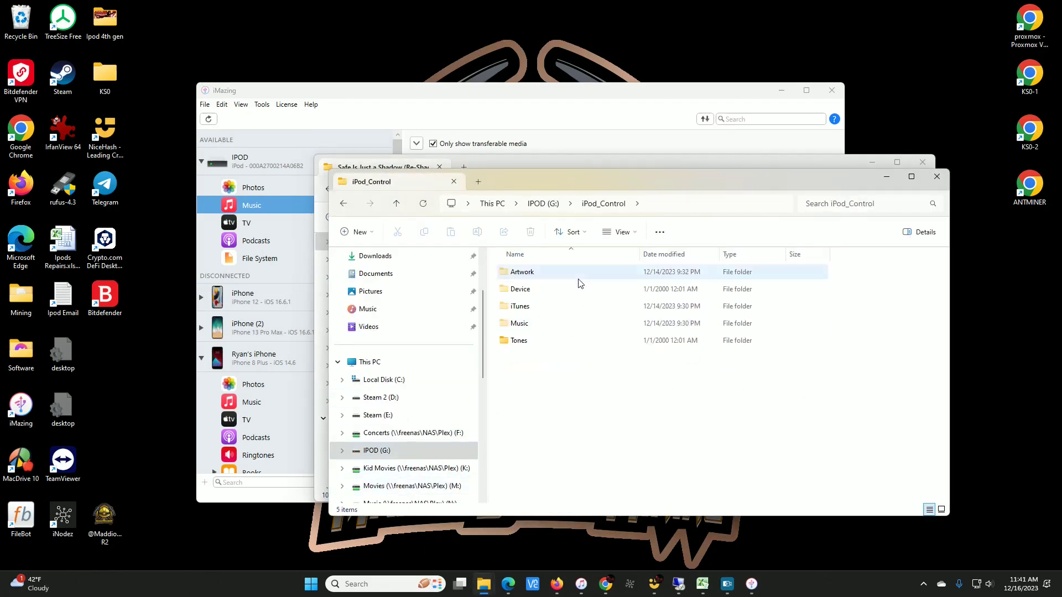
{"action": "double_click", "coordinate": [561, 323]}
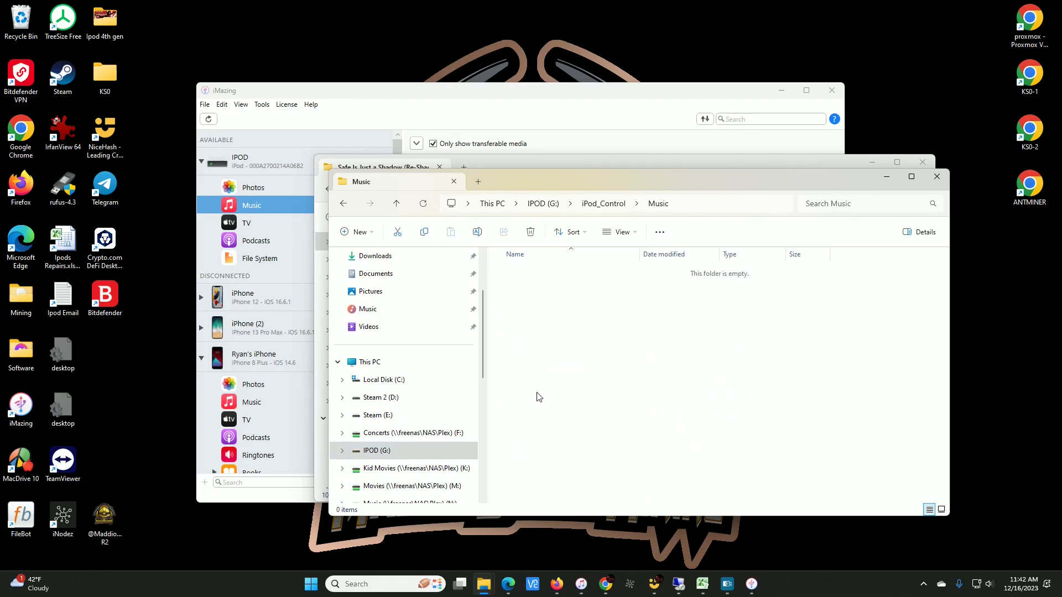
{"action": "left_click", "coordinate": [658, 204]}
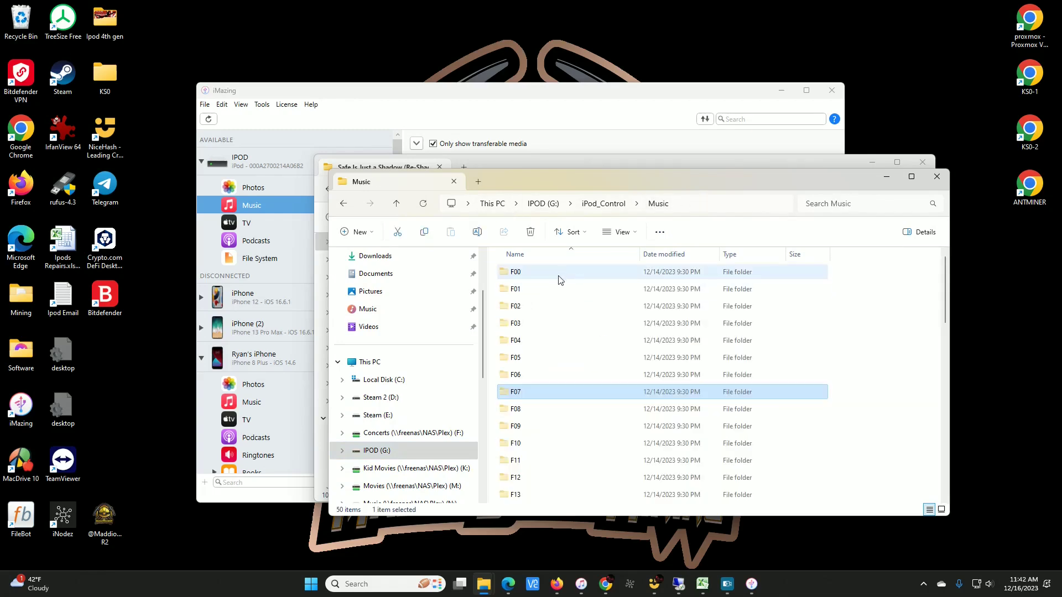
{"action": "double_click", "coordinate": [558, 288]}
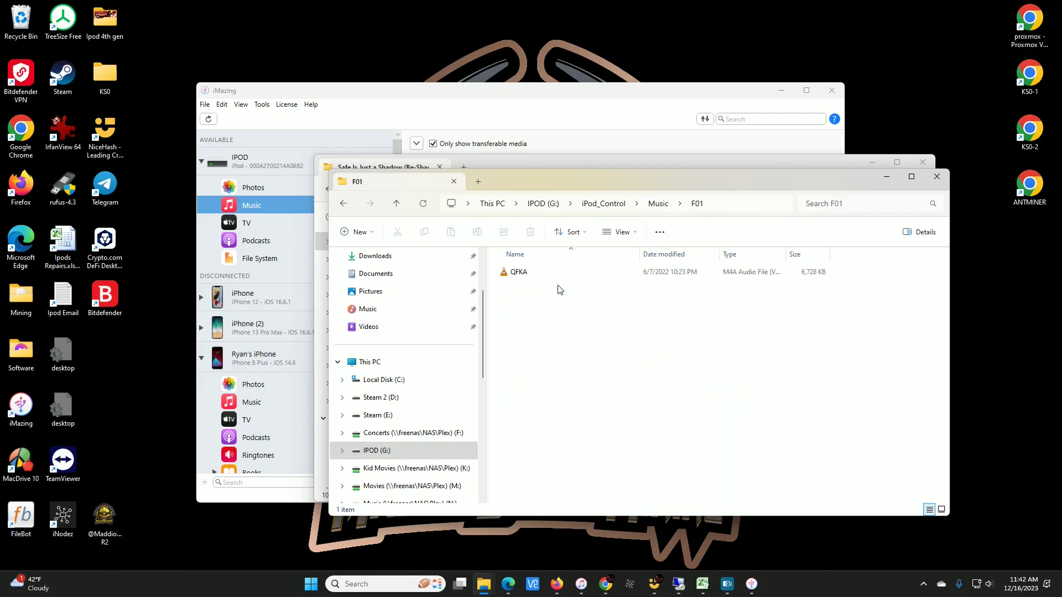
{"action": "left_click", "coordinate": [588, 275]}
{"action": "left_click_drag", "start_coordinate": [640, 181], "coordinate": [592, 211]}
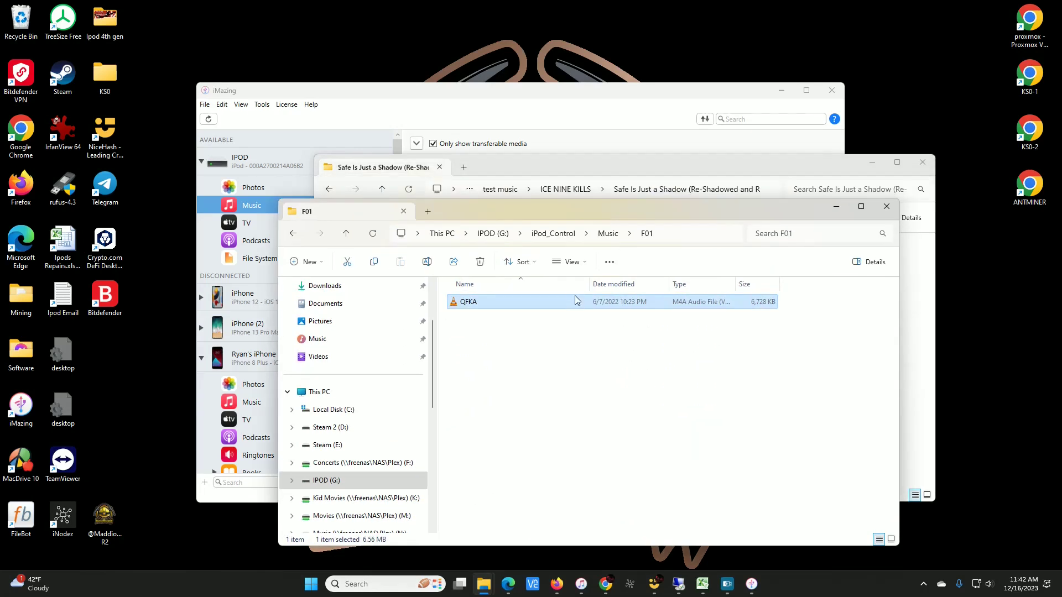
{"action": "left_click_drag", "start_coordinate": [659, 216], "coordinate": [661, 373]}
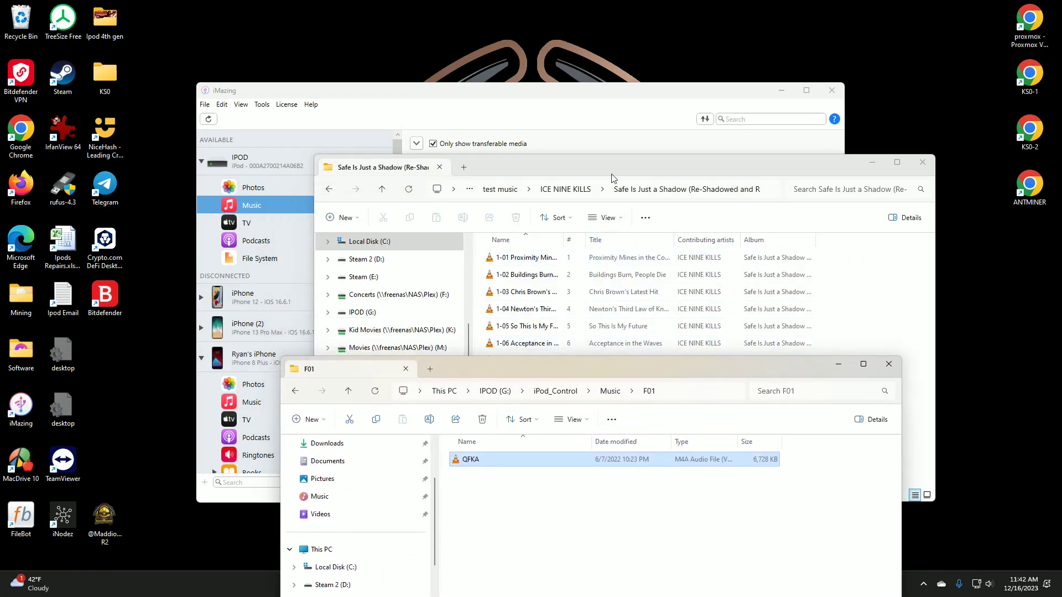
{"action": "left_click_drag", "start_coordinate": [653, 369], "coordinate": [665, 226]}
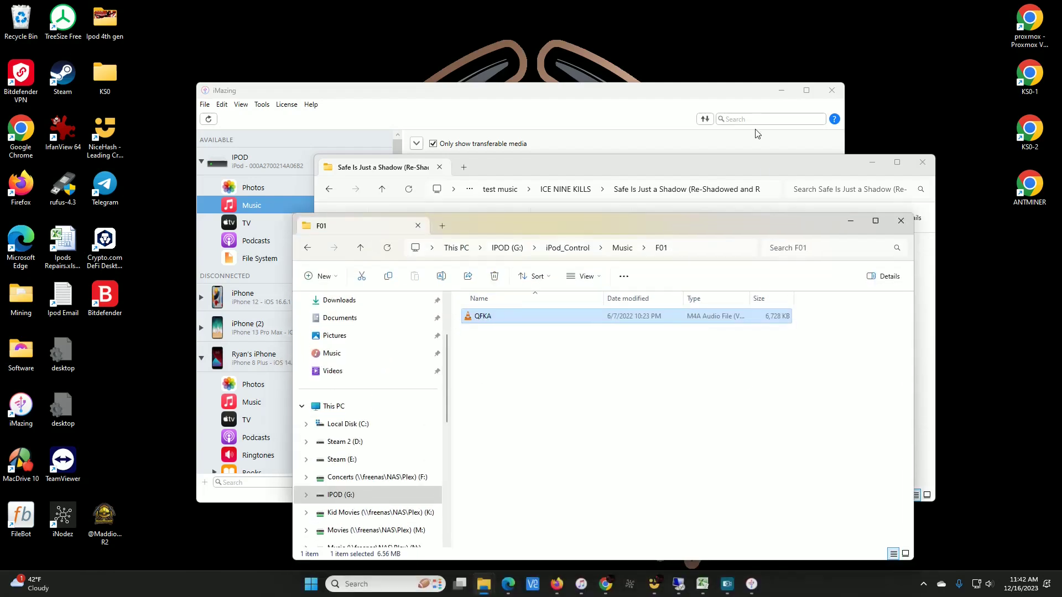
{"action": "left_click", "coordinate": [908, 227]}
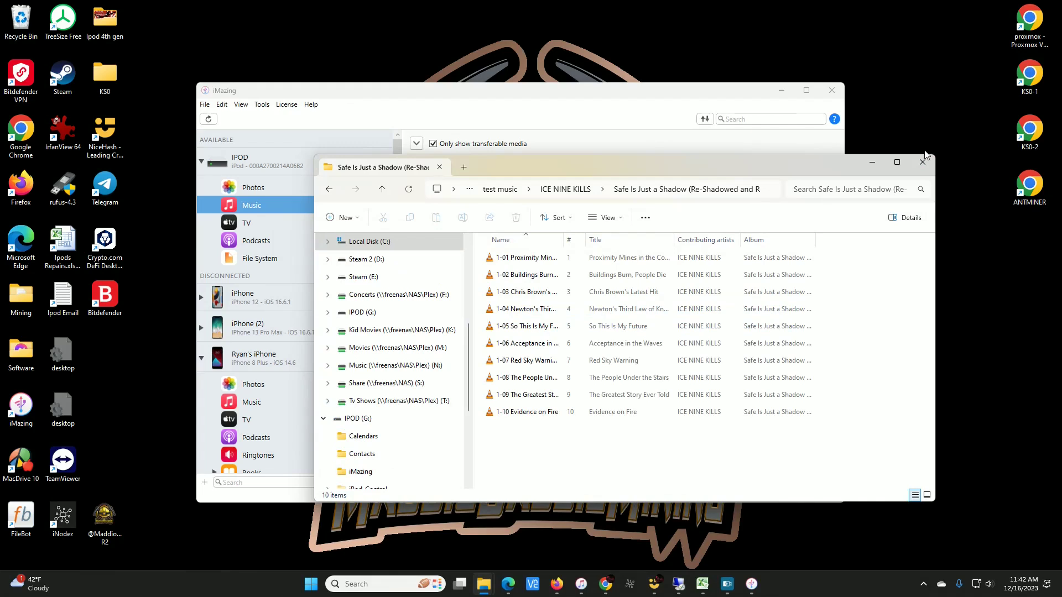